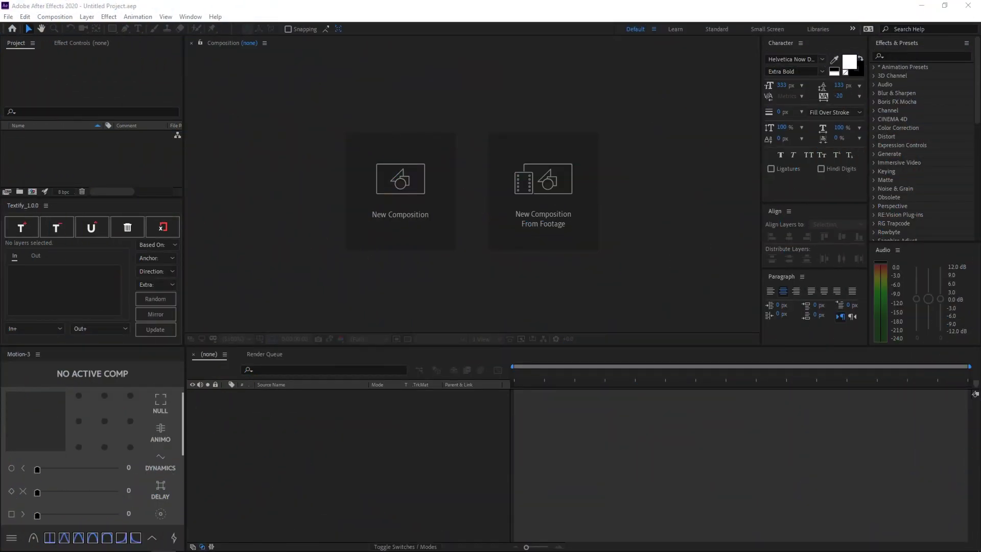
# Create a 1920×1080, 60 fps, 10-second composition named MotionTracking
pyautogui.click(422, 214)
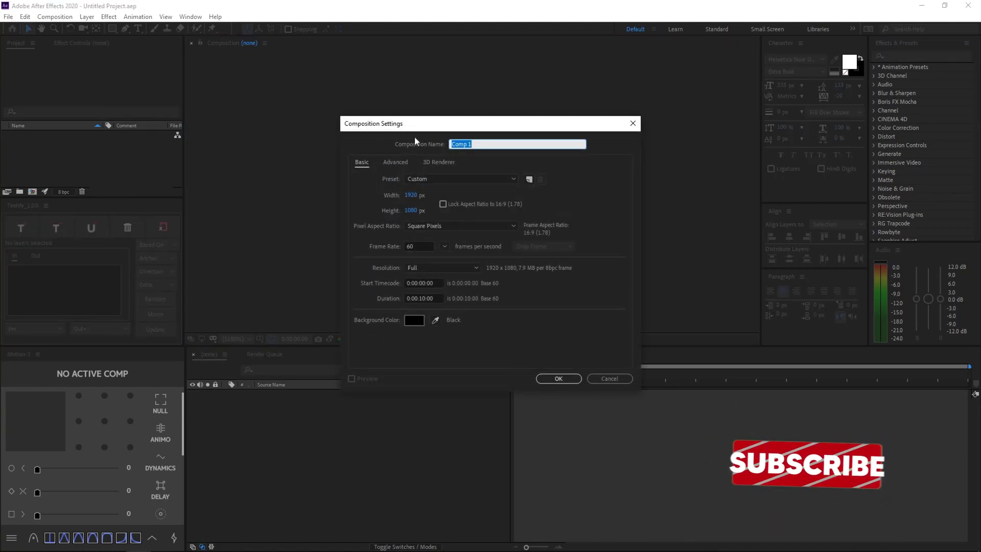
pyautogui.write('Mot')
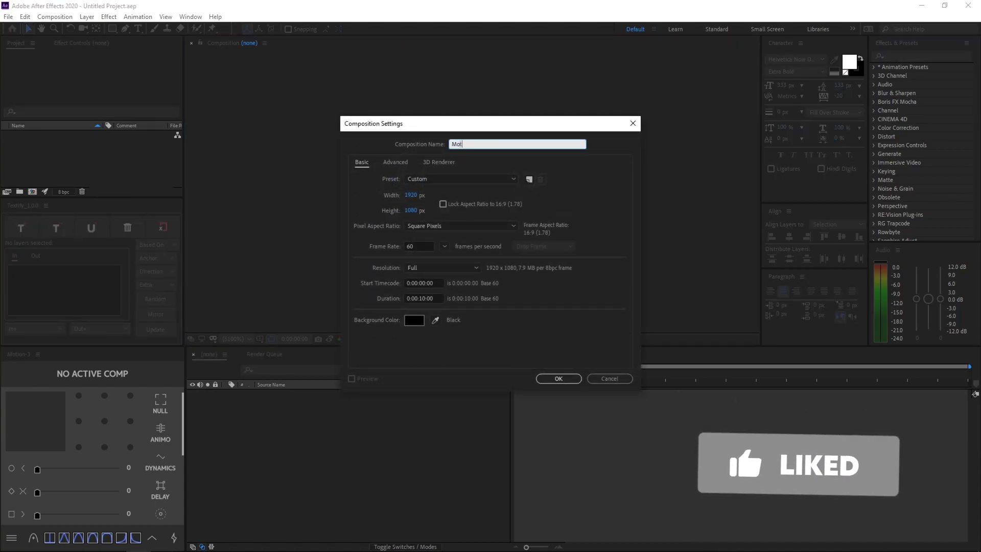
pyautogui.write('ionTracking')
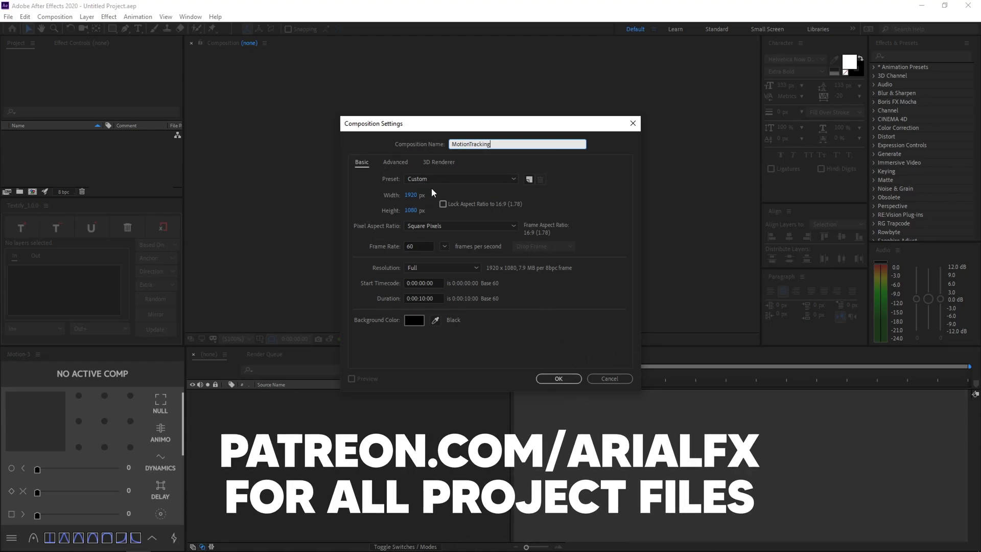
pyautogui.click(550, 376)
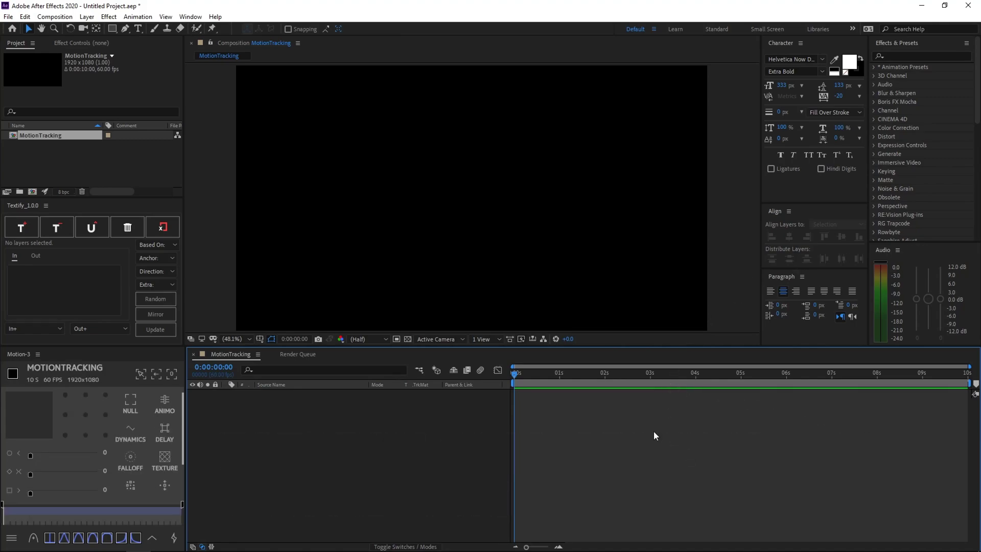
pyautogui.rightClick(565, 407)
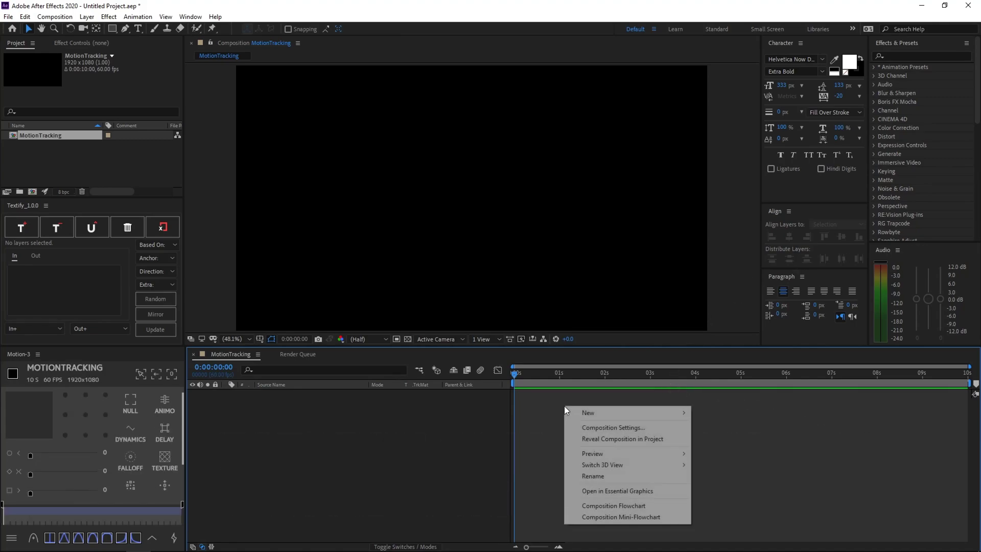
# Review the composition settings and select the Test Footage 1.mp4 drone layer
pyautogui.click(624, 428)
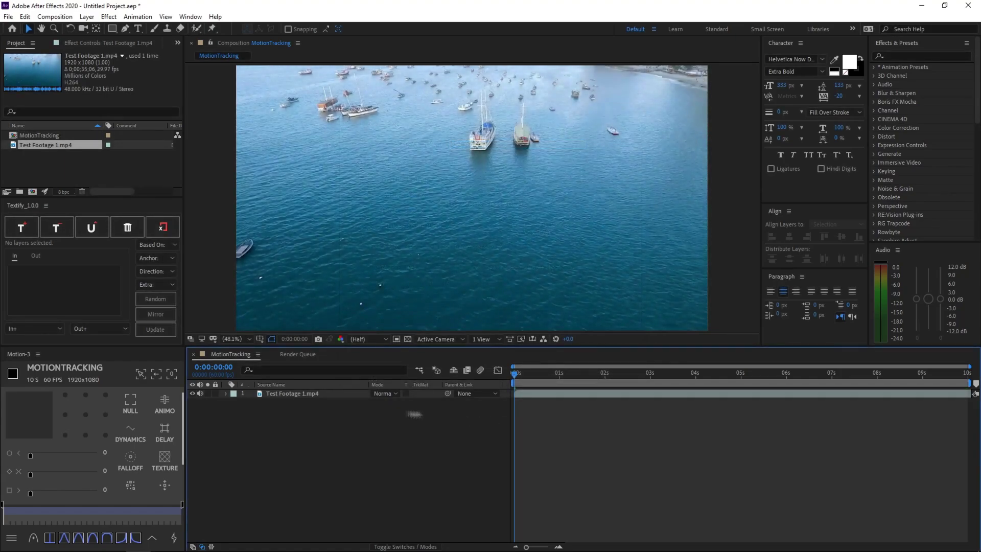
pyautogui.click(314, 392)
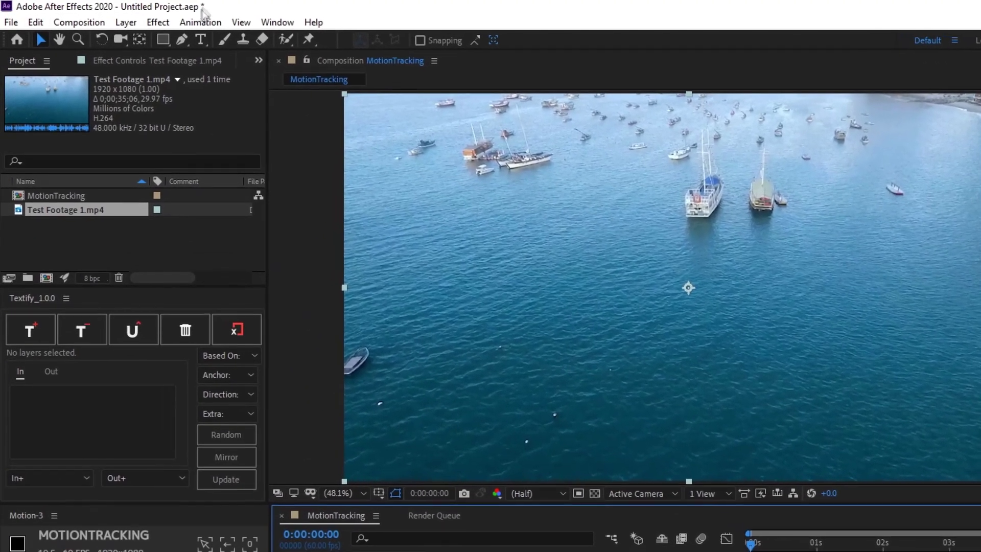
pyautogui.click(201, 21)
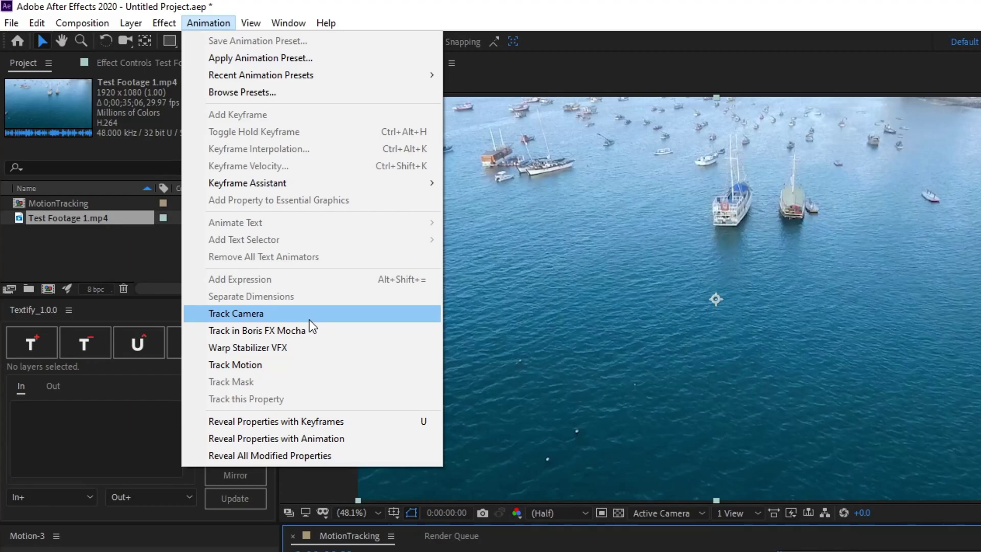
# Solve a 3D Camera Tracker on the footage, show its Effect Controls, and scrub back to an earlier frame
pyautogui.click(308, 320)
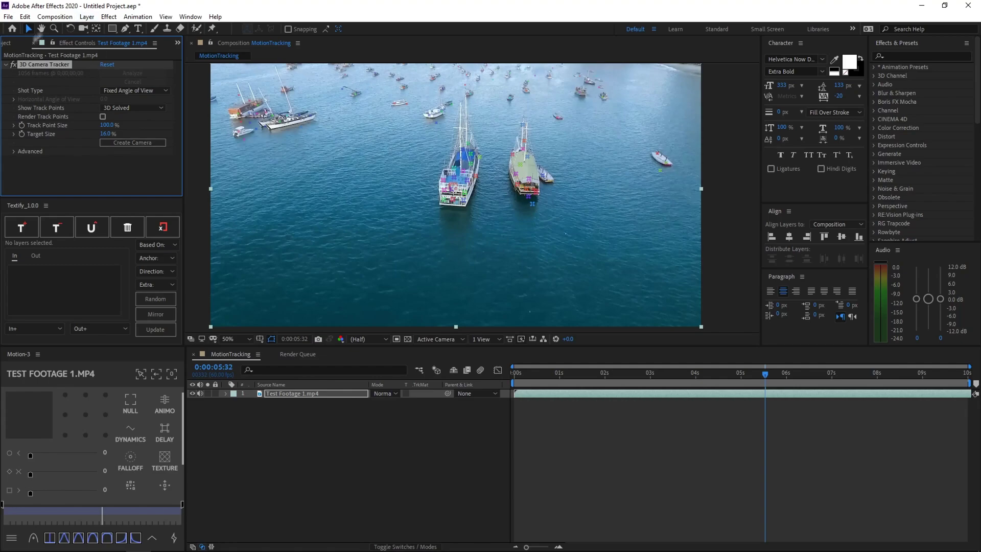
pyautogui.click(191, 16)
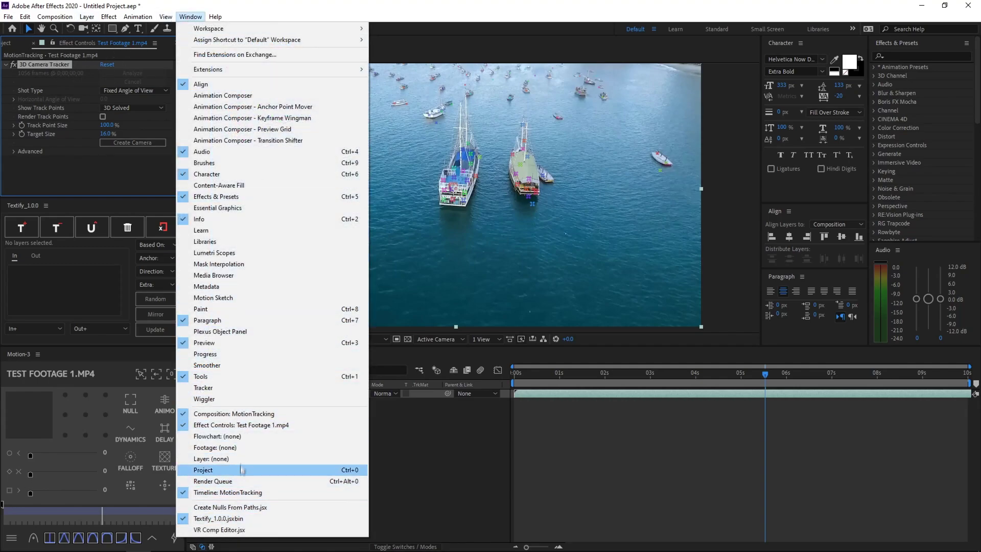
pyautogui.click(221, 425)
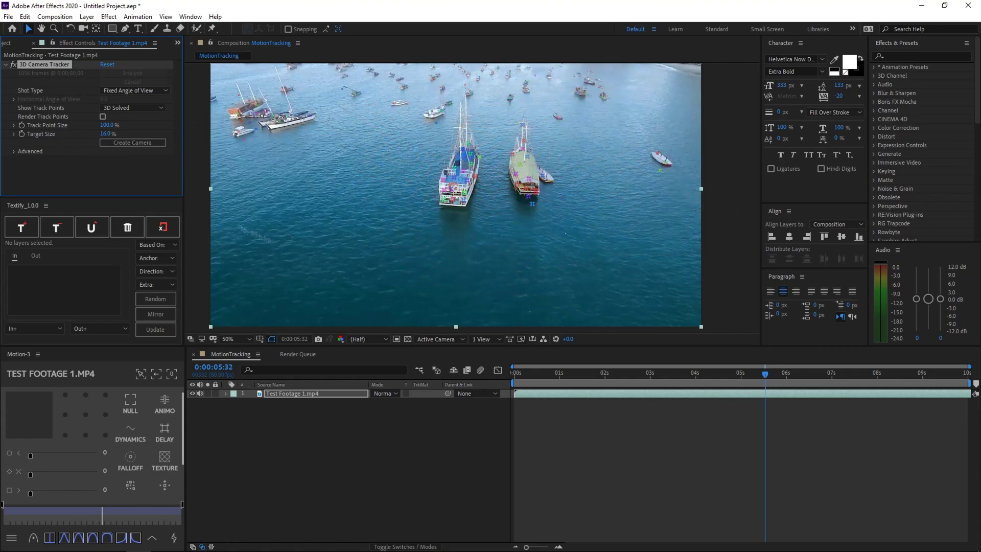
pyautogui.moveTo(770, 376); pyautogui.dragTo(750, 373)
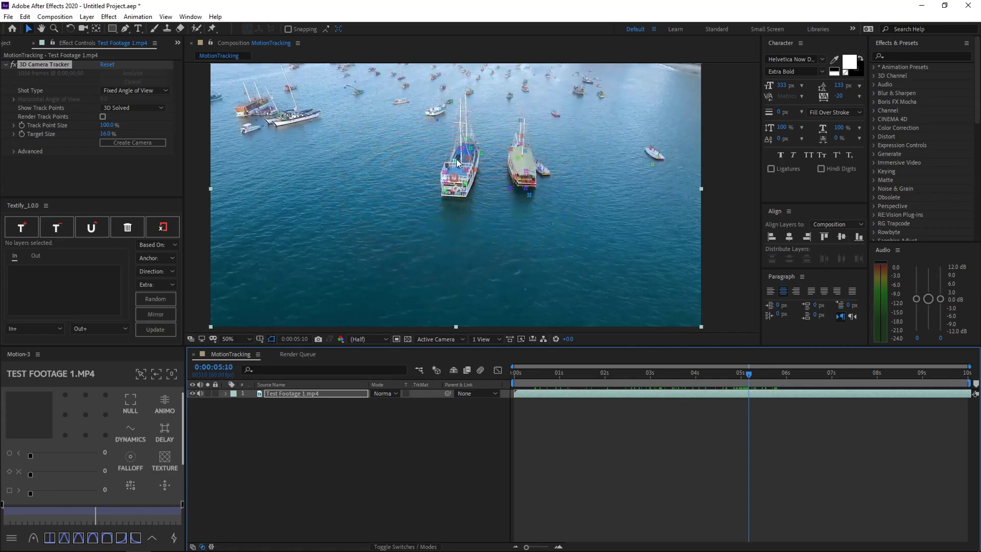
# Select the cluster of track points around the central boats
pyautogui.click(459, 189)
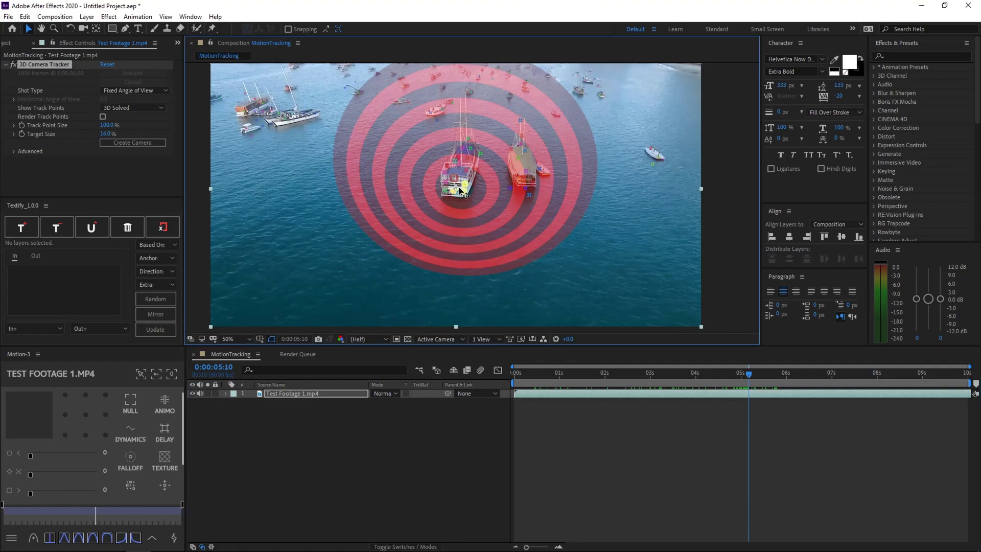
pyautogui.rightClick(459, 190)
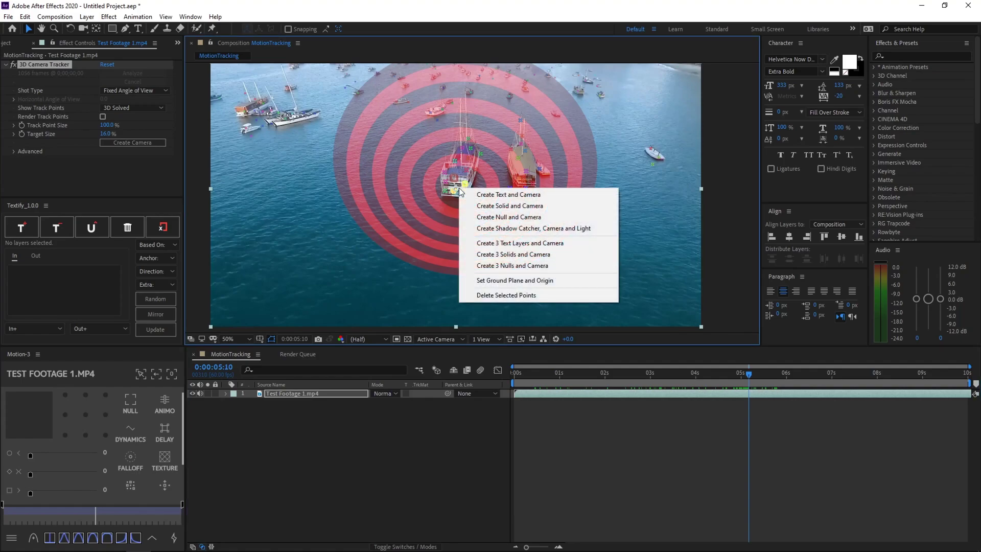
# Create a Text layer and 3D Tracker Camera anchored on the chosen track points
pyautogui.click(509, 196)
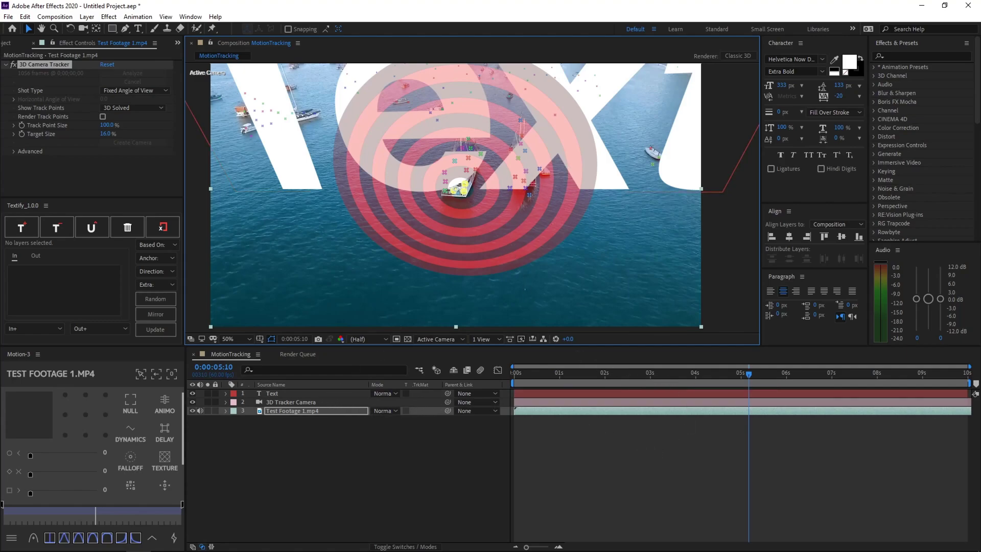
# Reduce the Text layer's font size to 71 px and reveal its Transform properties
pyautogui.click(321, 393)
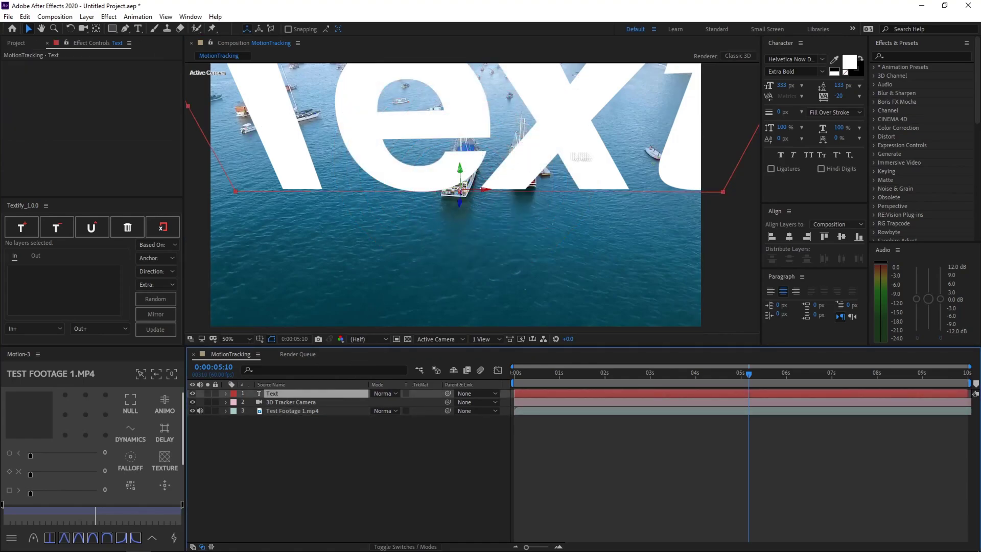
pyautogui.moveTo(781, 85); pyautogui.dragTo(666, 105)
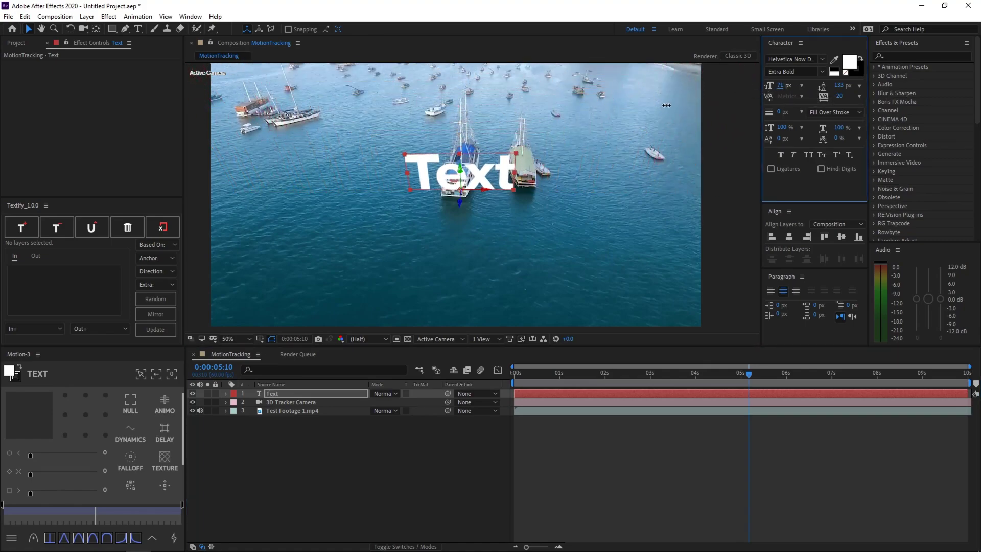
pyautogui.click(298, 394)
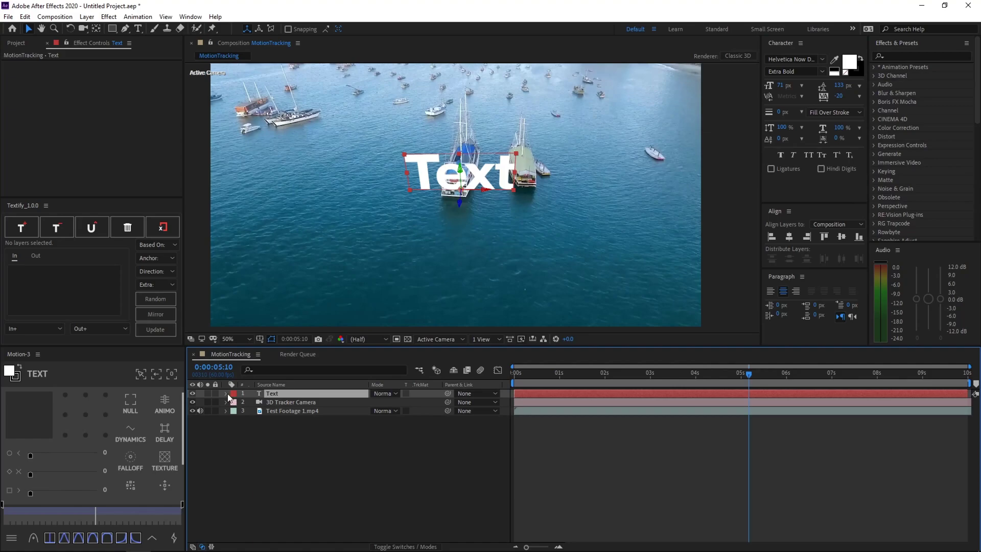
pyautogui.click(224, 393)
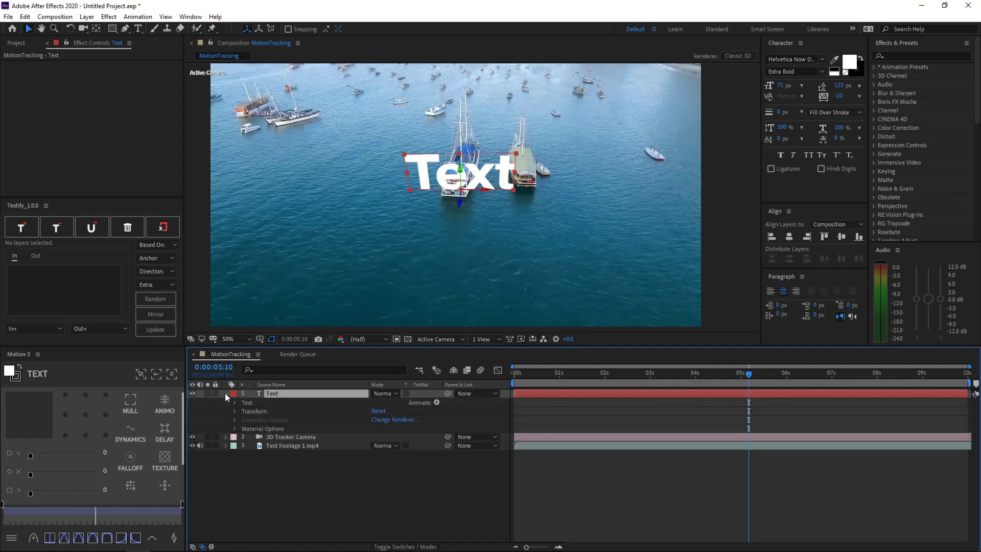
pyautogui.click(234, 410)
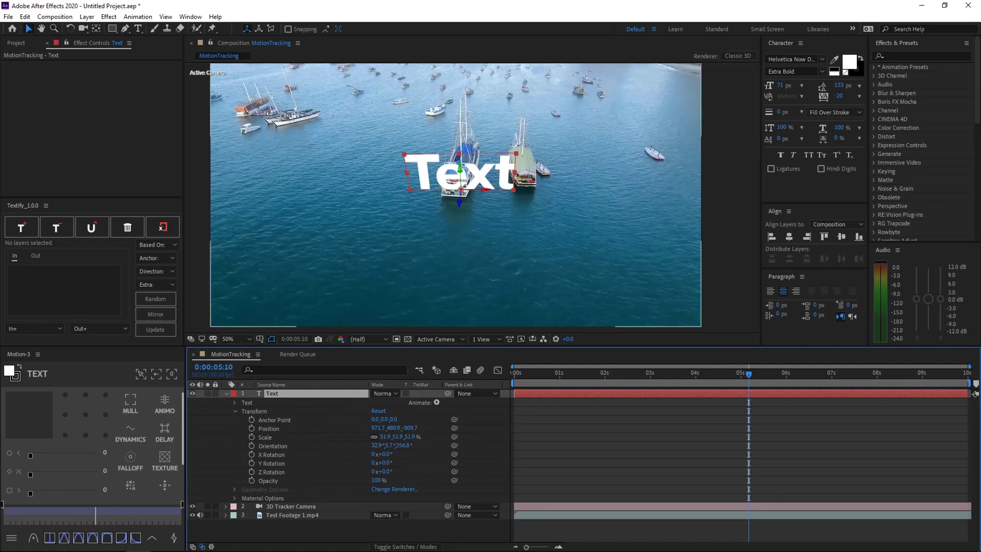
pyautogui.scroll(3, 453, 192)
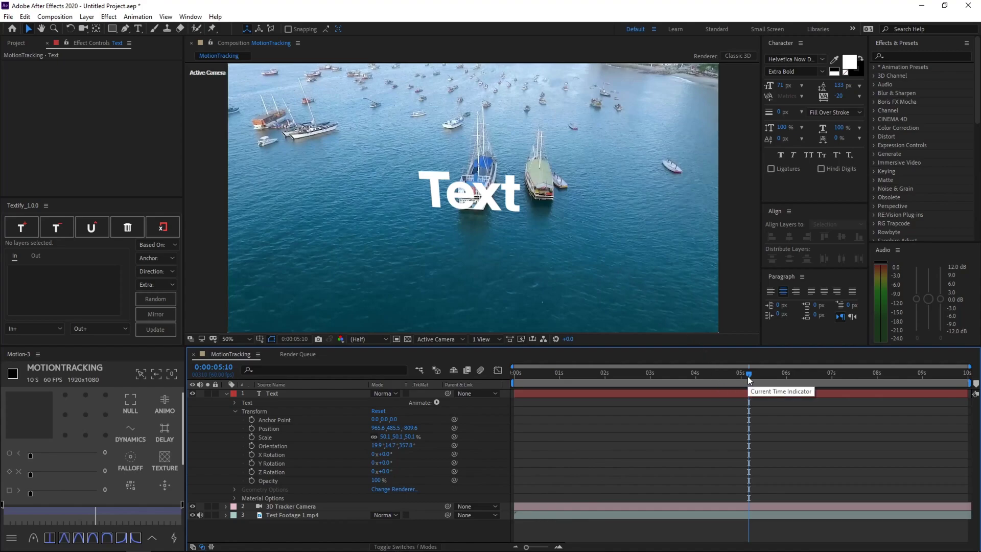
pyautogui.moveTo(749, 374); pyautogui.dragTo(289, 361)
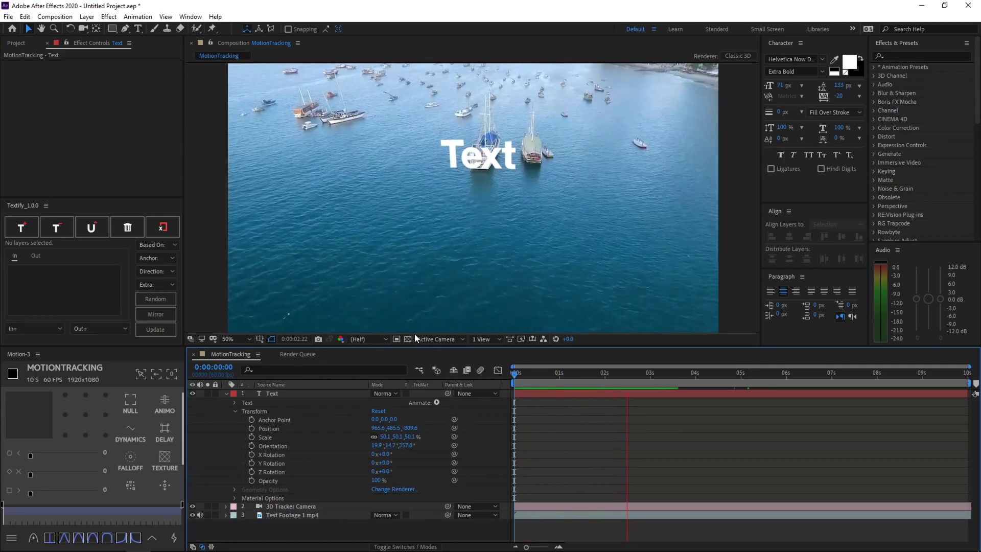
pyautogui.click(737, 376)
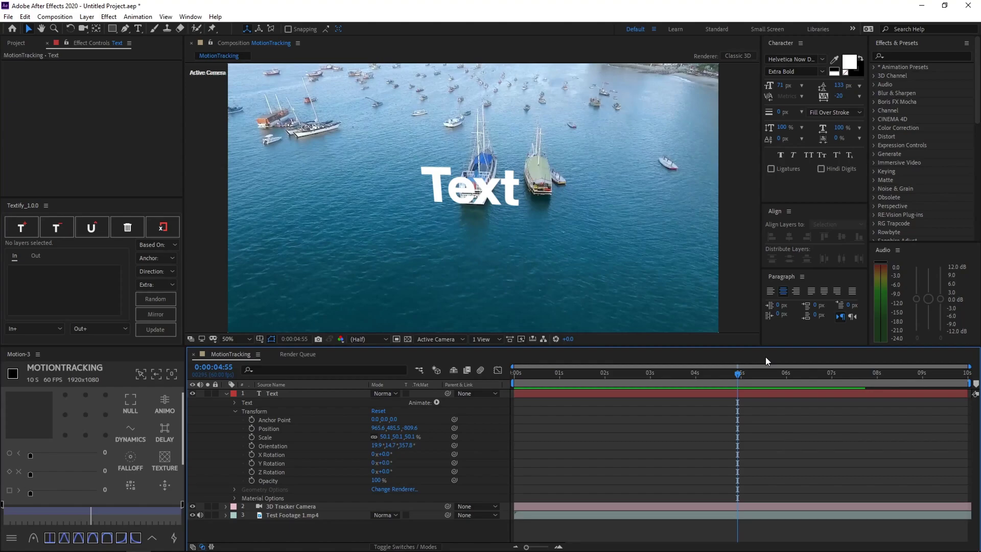
pyautogui.press('/')
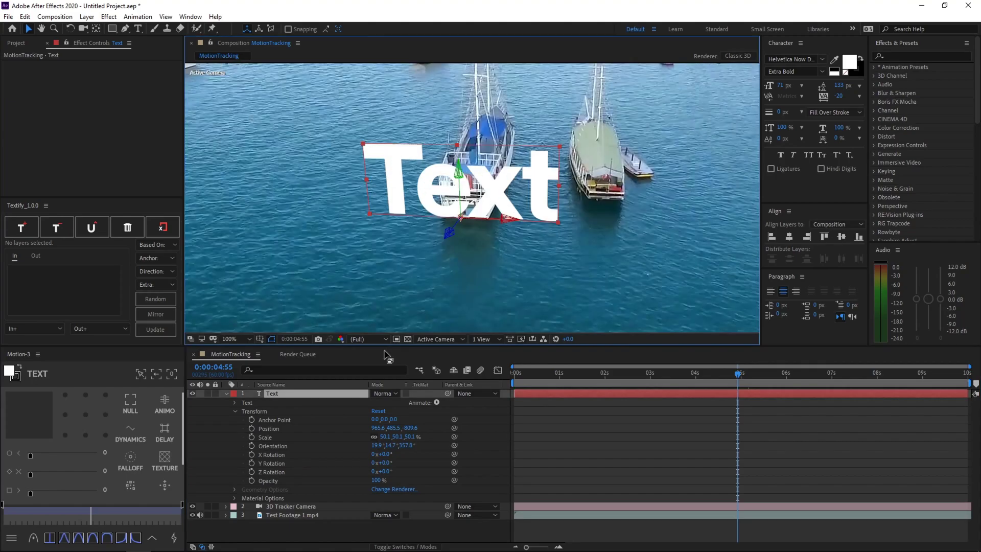
# Duplicate the Text layer and place the Text 2 copy directly beneath the original
pyautogui.click(309, 394)
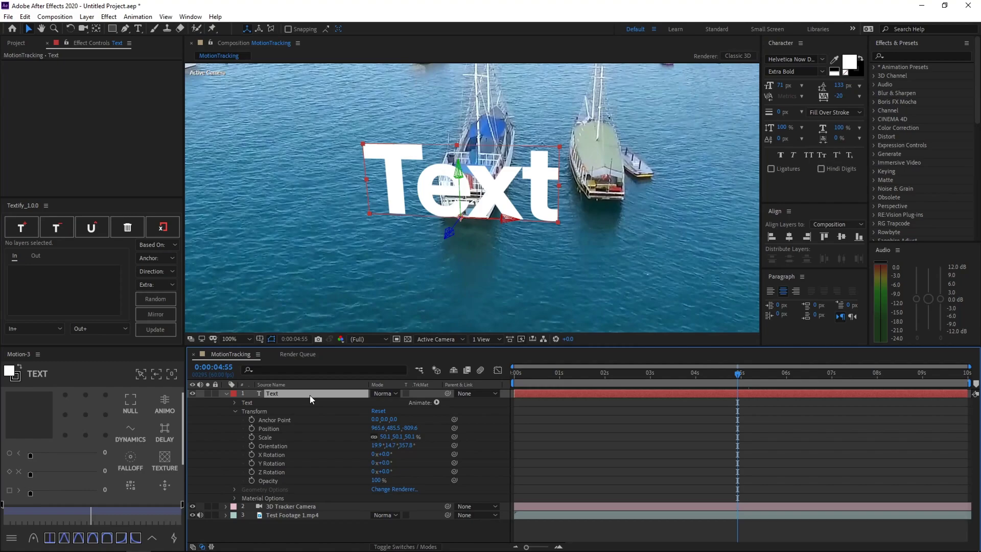
pyautogui.hotkey('ctrl', 'd')
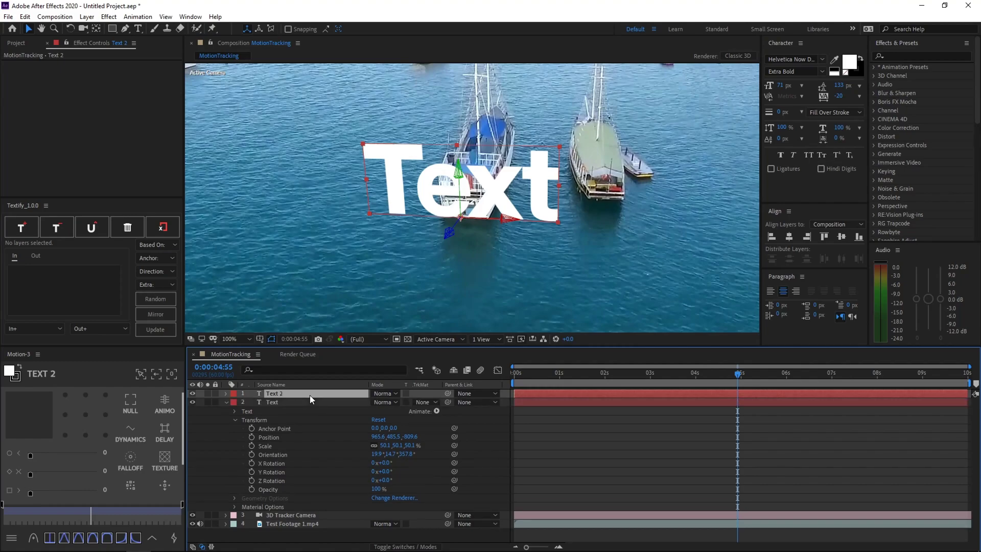
pyautogui.moveTo(309, 394); pyautogui.dragTo(285, 461)
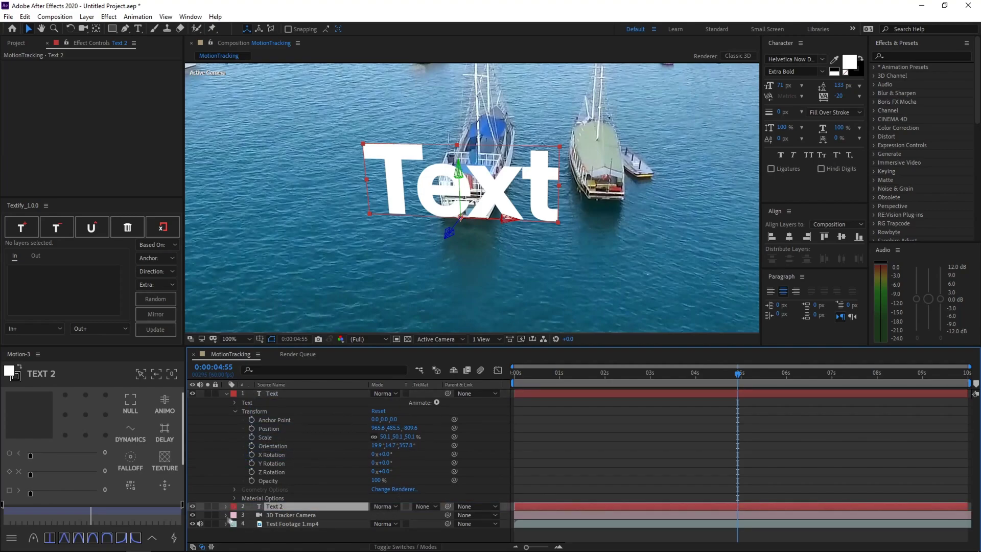
pyautogui.click(225, 506)
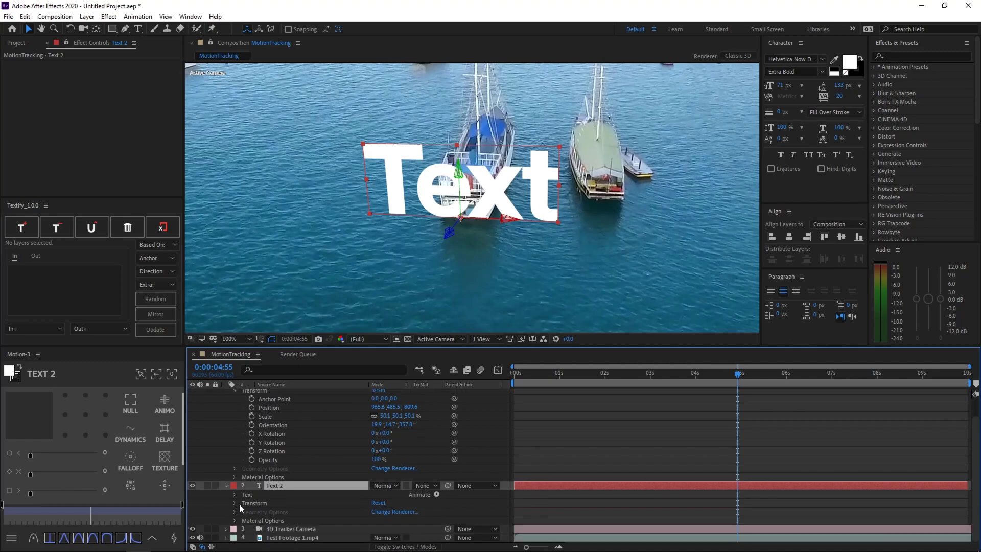
# Flip Text 2 upside down via X Orientation, giving 120.9°, 359.7°, 357.8°
pyautogui.click(234, 503)
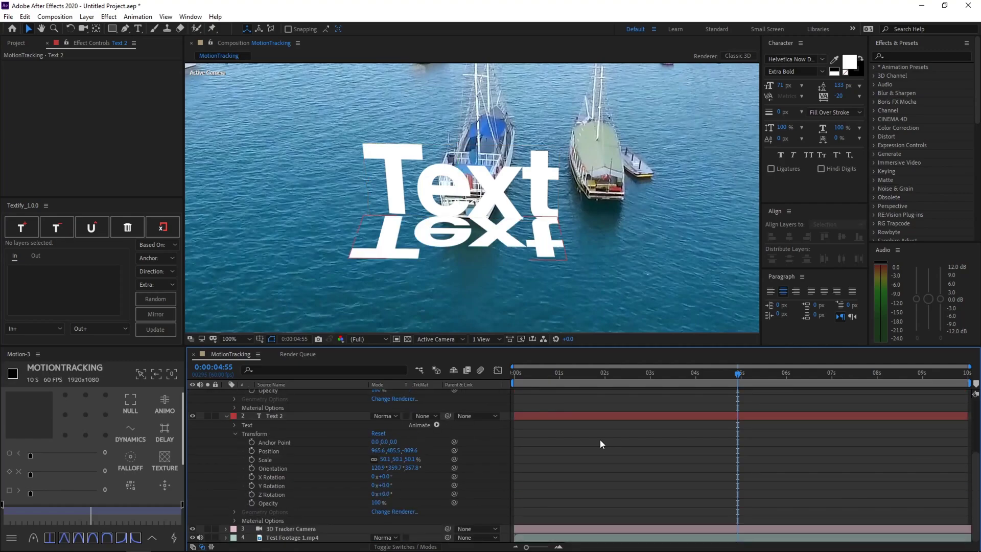
pyautogui.click(613, 431)
pyautogui.click(388, 440)
pyautogui.moveTo(378, 468)
pyautogui.mouseDown()
pyautogui.moveTo(409, 468)
pyautogui.moveTo(371, 459)
pyautogui.mouseUp()
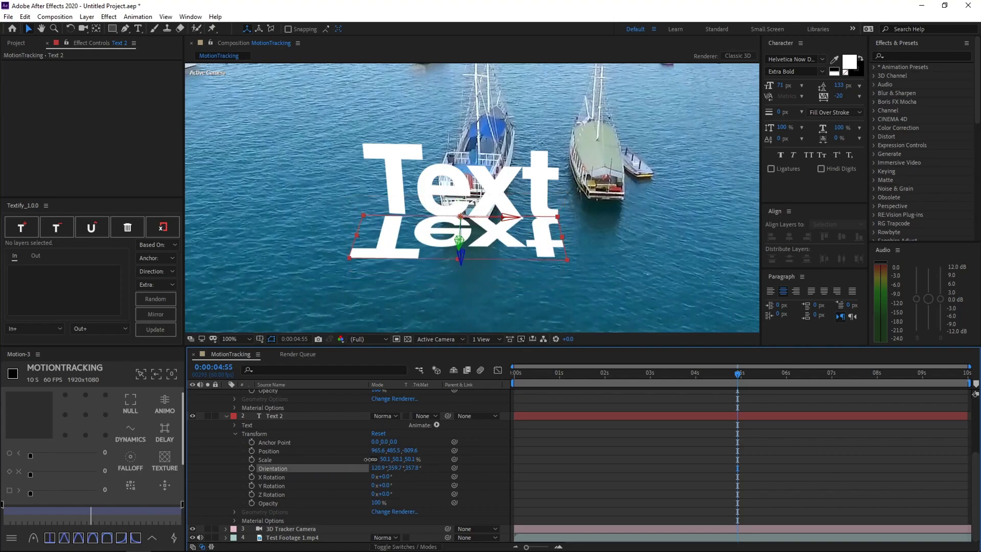
# Preview dark grey 404040 as the Text 2 fill colour
pyautogui.click(581, 415)
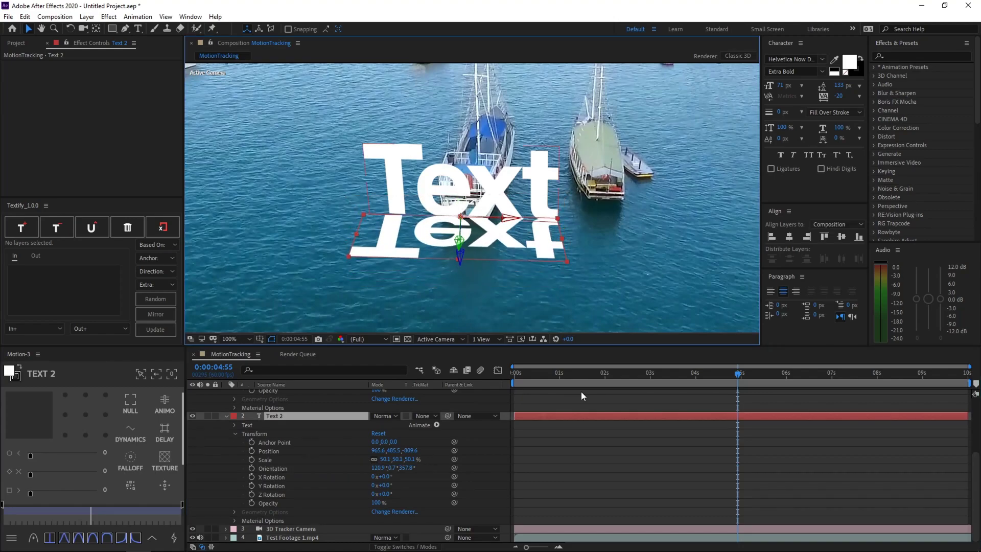
pyautogui.click(852, 61)
pyautogui.moveTo(619, 256); pyautogui.dragTo(508, 317)
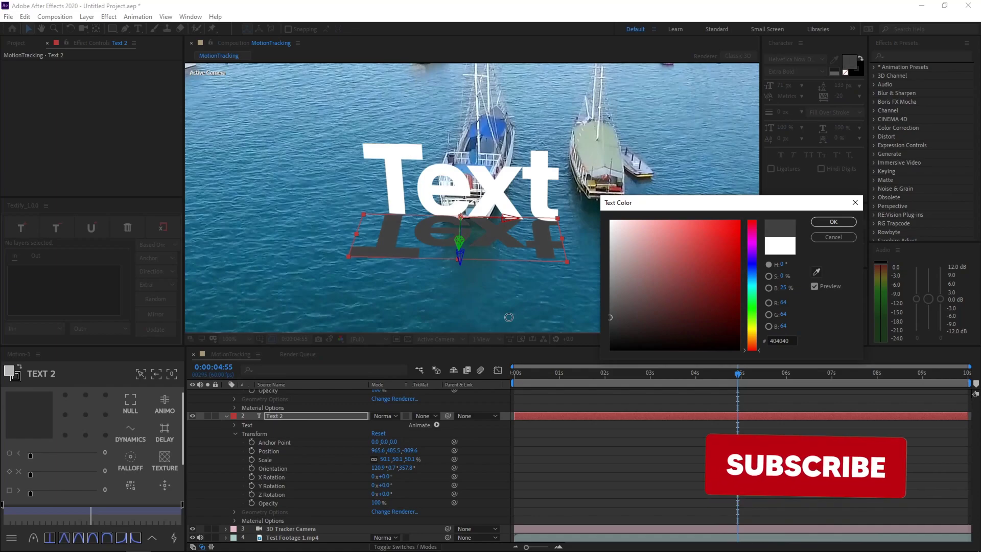
# Apply the dark grey 404040 fill to Text 2 and list only its Opacity
pyautogui.click(829, 223)
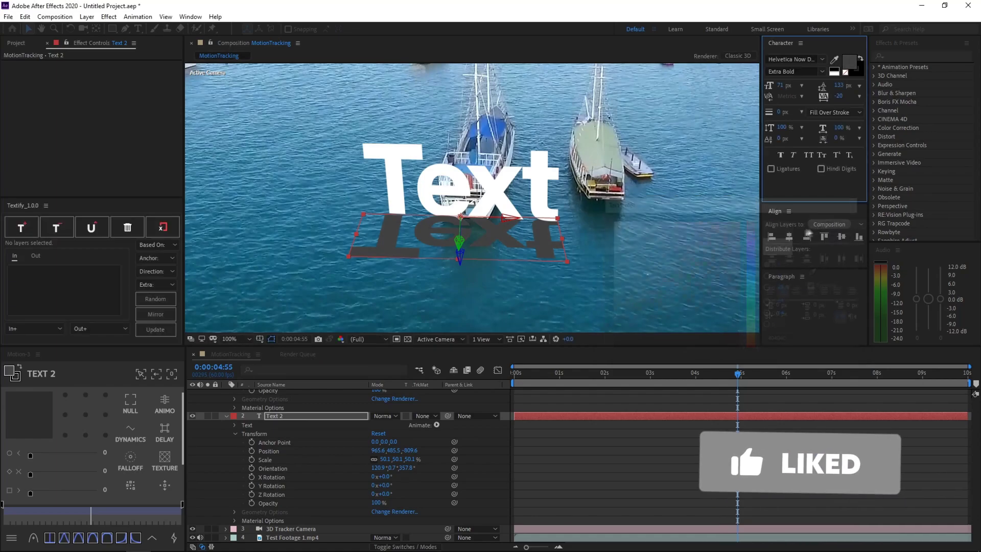
pyautogui.click(290, 416)
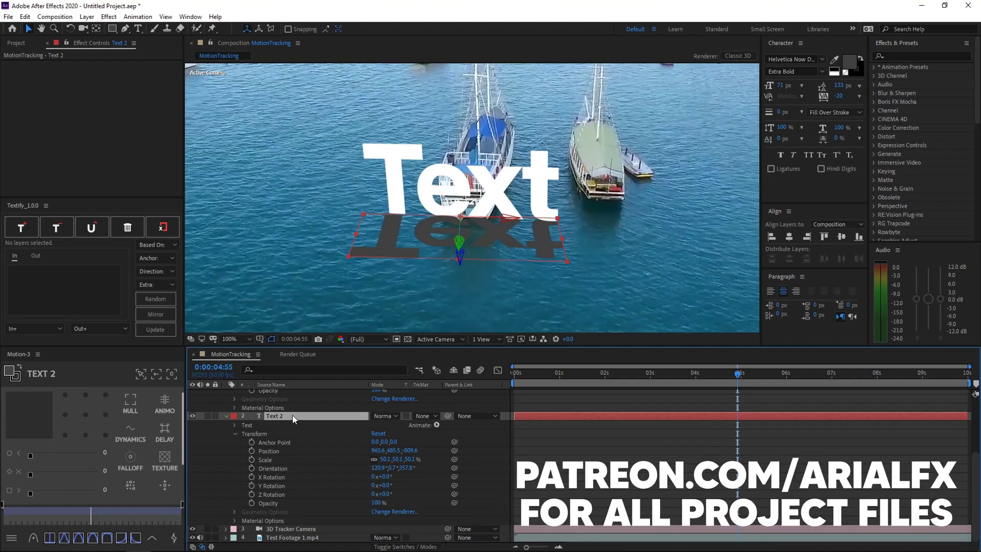
pyautogui.press('t')
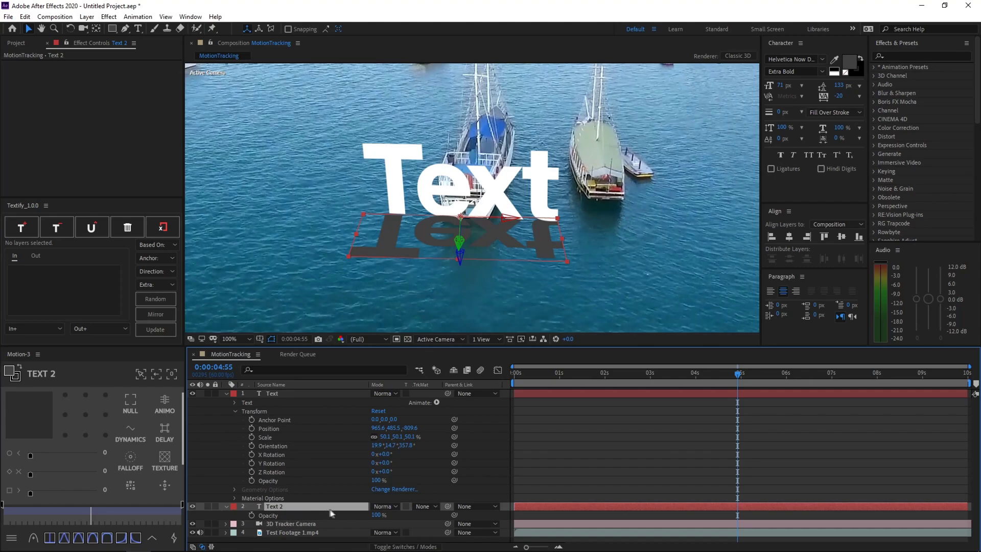
# Lower Text 2's opacity to 60% so the water shows through the reflection
pyautogui.moveTo(377, 517); pyautogui.dragTo(356, 525)
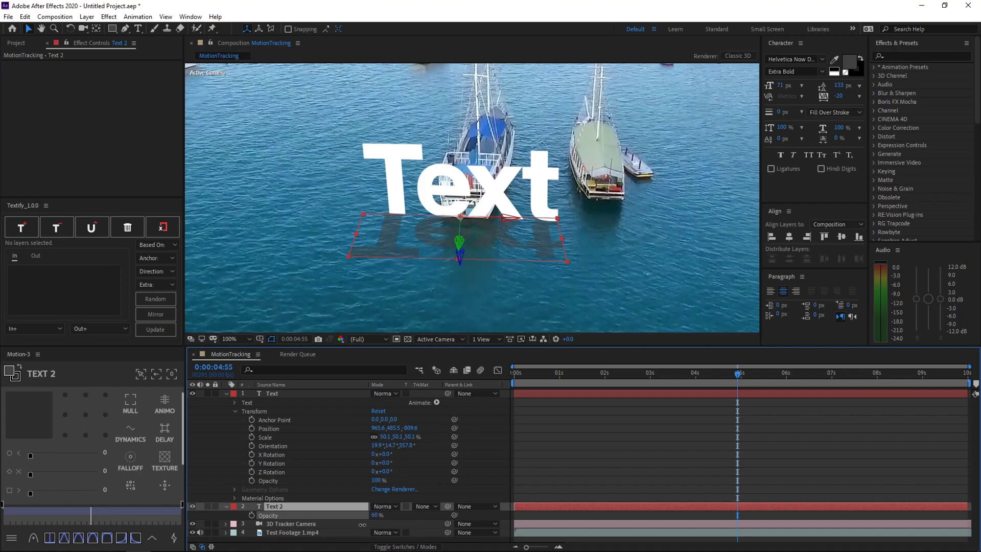
pyautogui.click(314, 506)
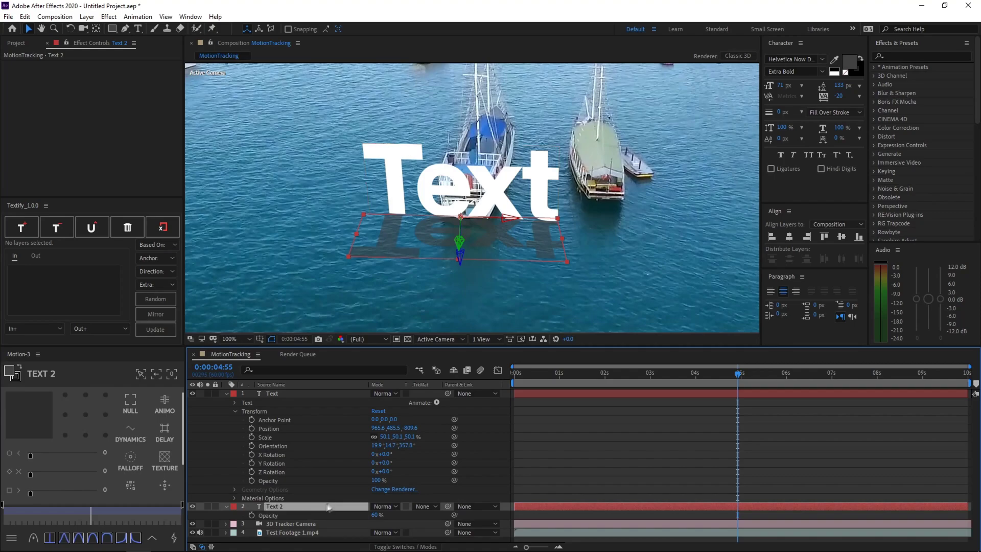
# Apply Gaussian Blur to the Text 2 reflection layer with Blurriness 17.6
pyautogui.click(926, 60)
pyautogui.click(934, 54)
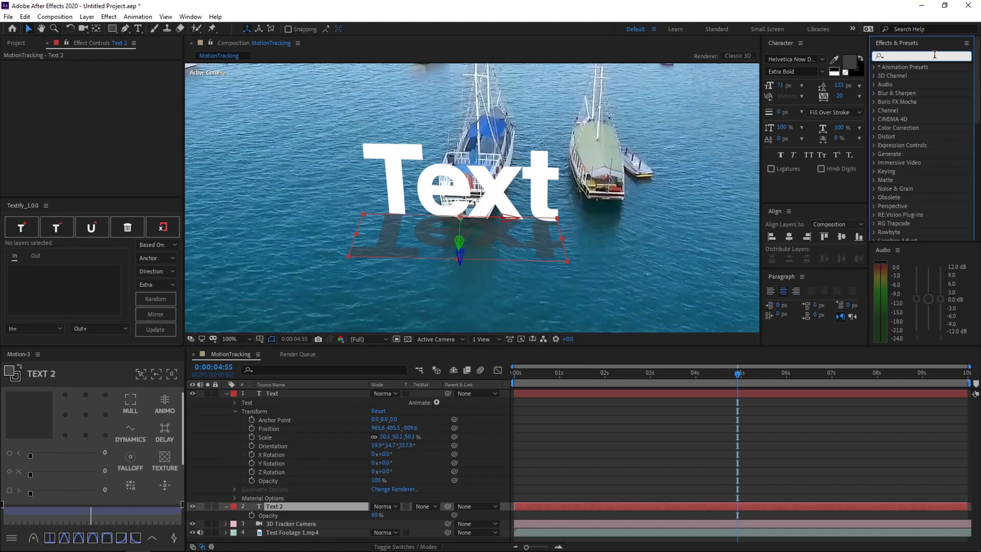
pyautogui.write('gaussi')
pyautogui.click(915, 75)
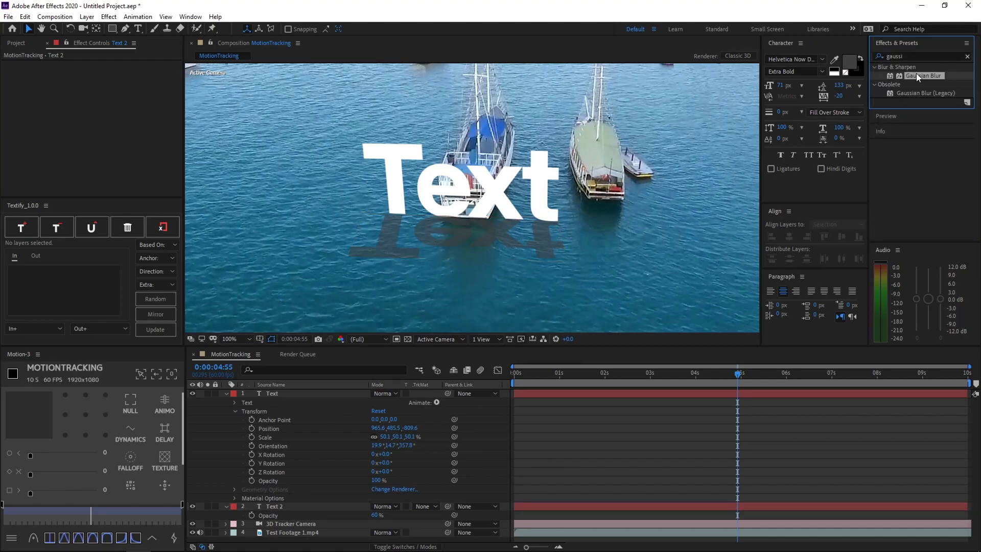
pyautogui.moveTo(915, 73); pyautogui.dragTo(322, 510)
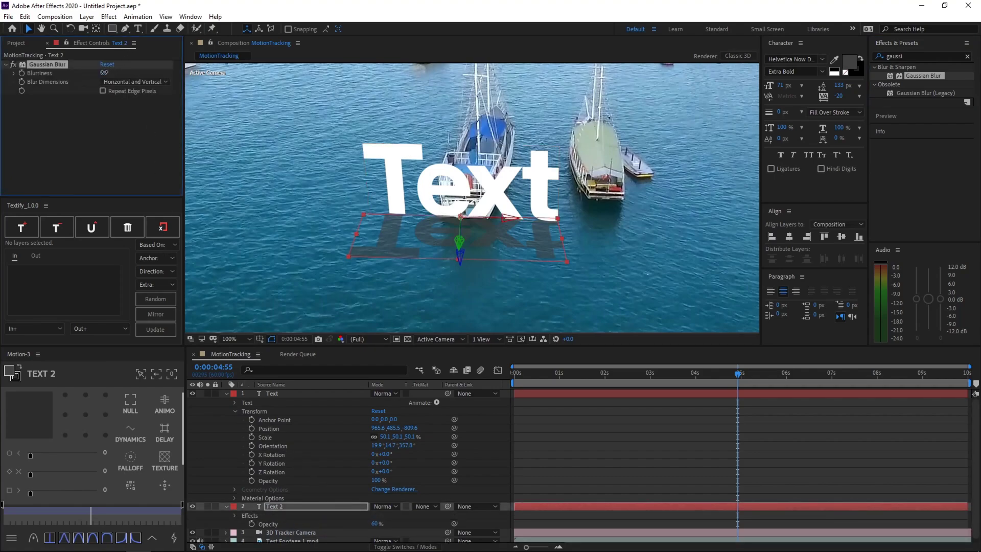
pyautogui.moveTo(152, 66); pyautogui.dragTo(180, 64)
# Deselect all layers and set the viewer magnification to Fit
pyautogui.click(585, 442)
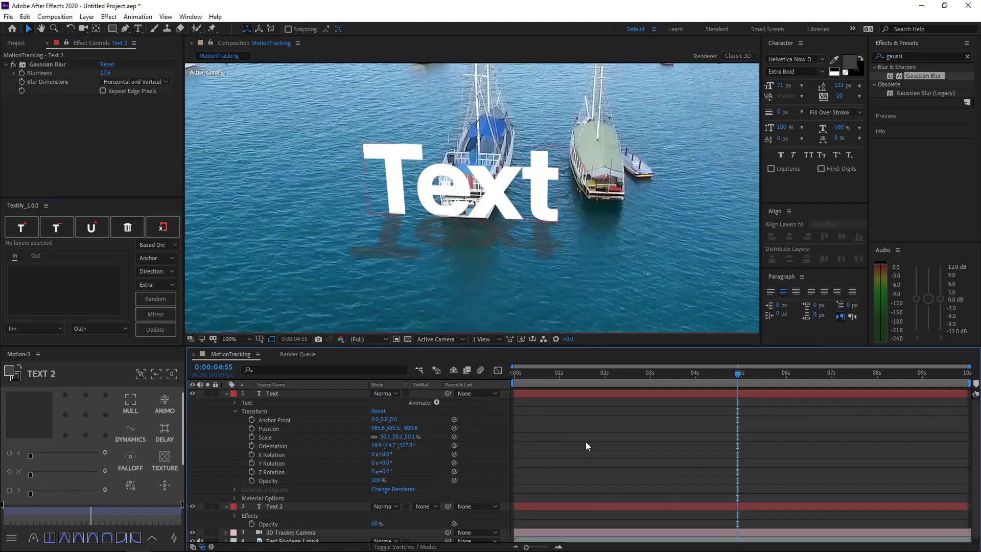
pyautogui.click(249, 339)
pyautogui.click(240, 393)
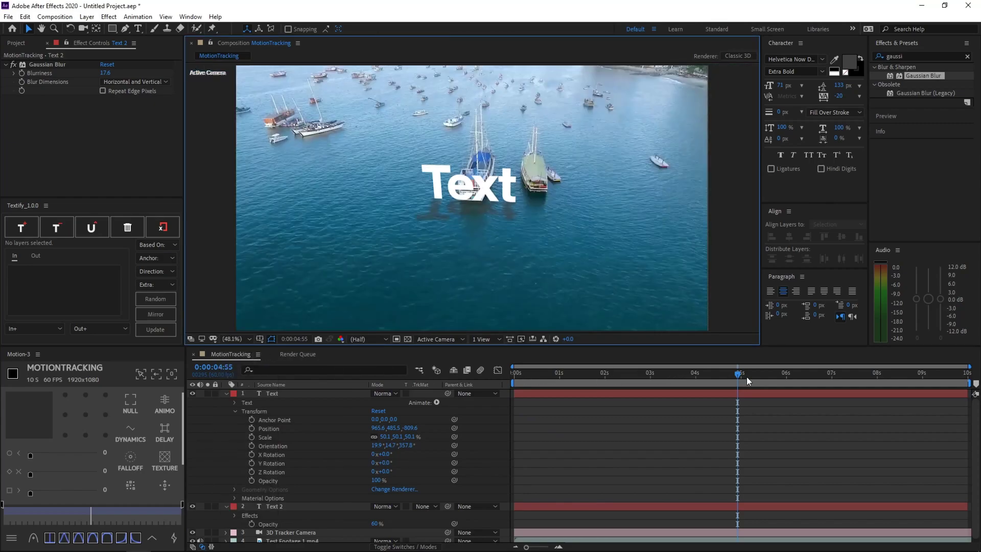
# Play the composition from the start and stop at 0:00:04:28 to review the tracked Text
pyautogui.moveTo(736, 374); pyautogui.dragTo(599, 374)
pyautogui.press('Home')
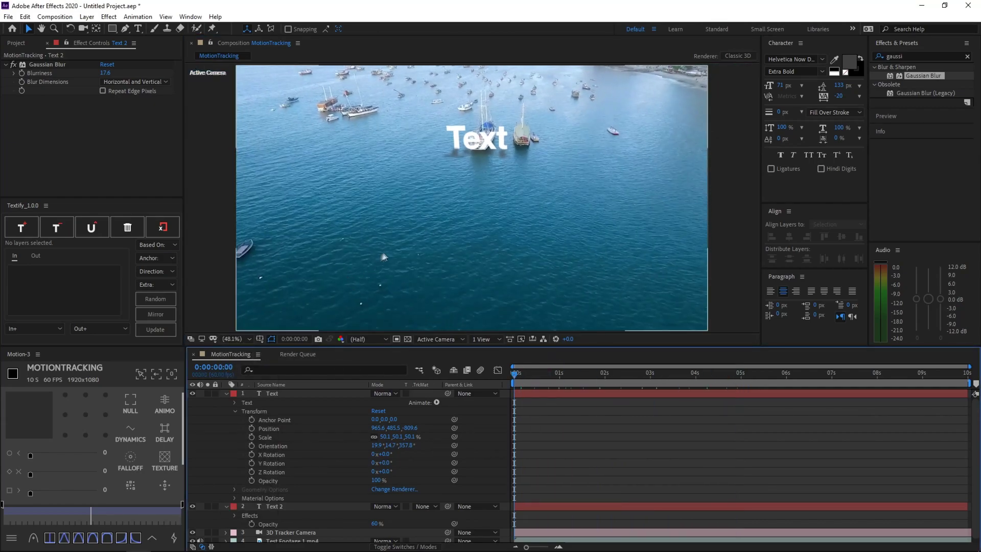
pyautogui.press('space')
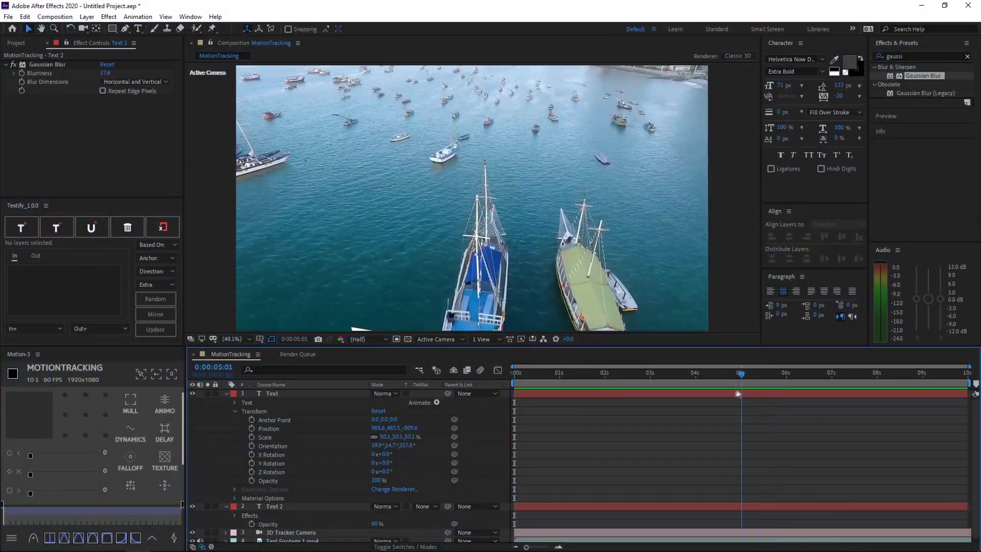
pyautogui.press('space')
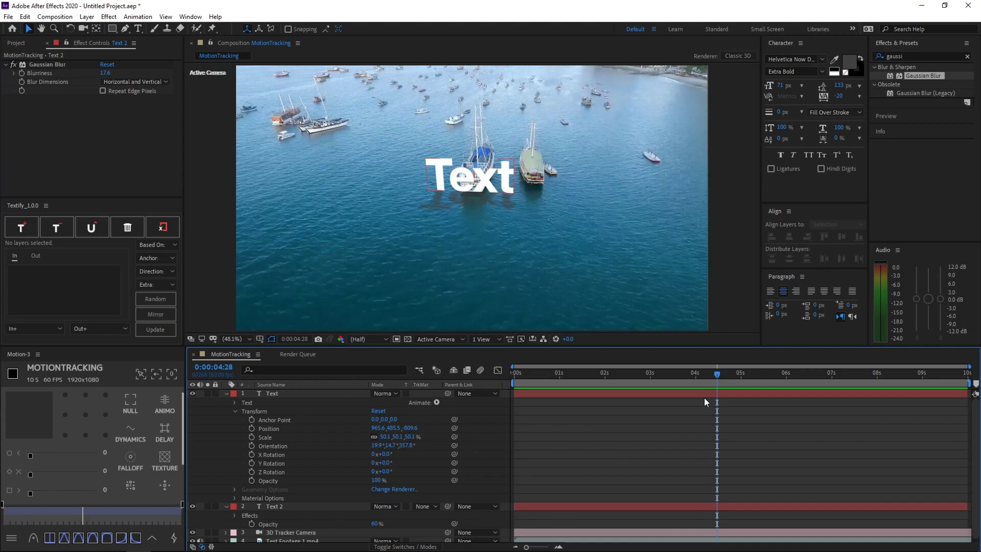